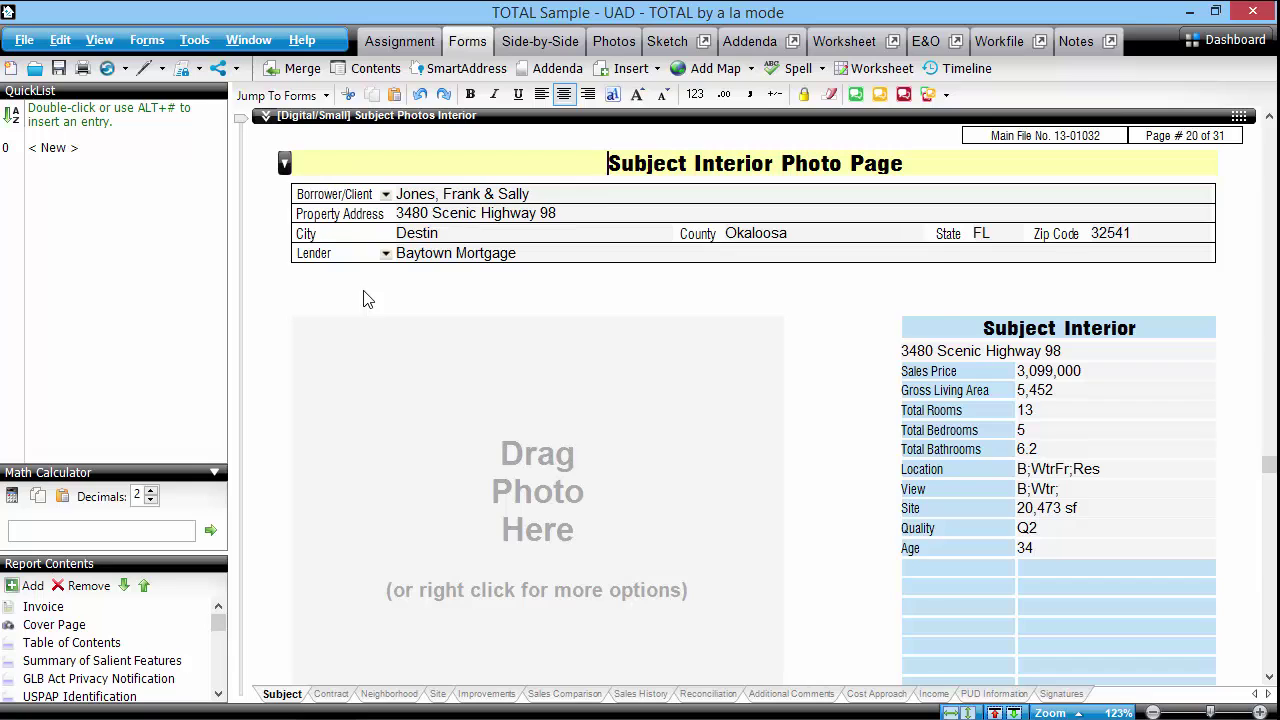
Place the bathroom photo in the first Subject Interior slot and close the Images window
left_click_drag(392, 342, 457, 585)
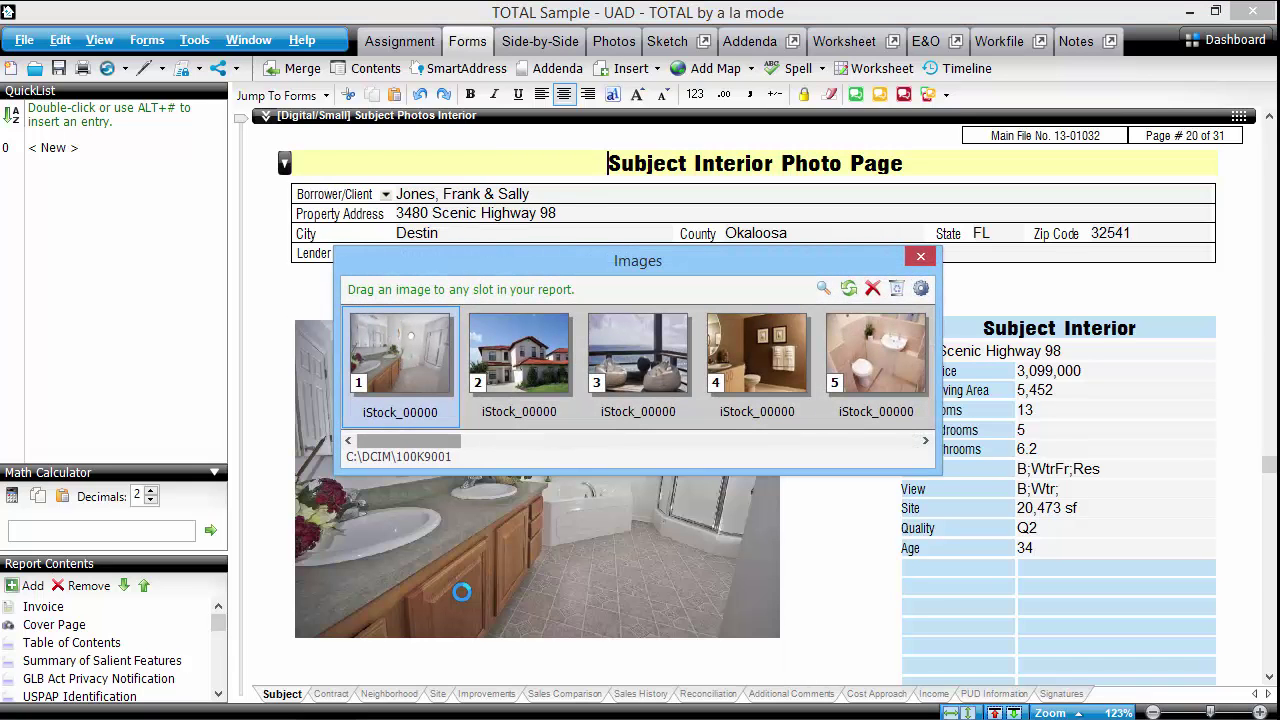
left_click(922, 258)
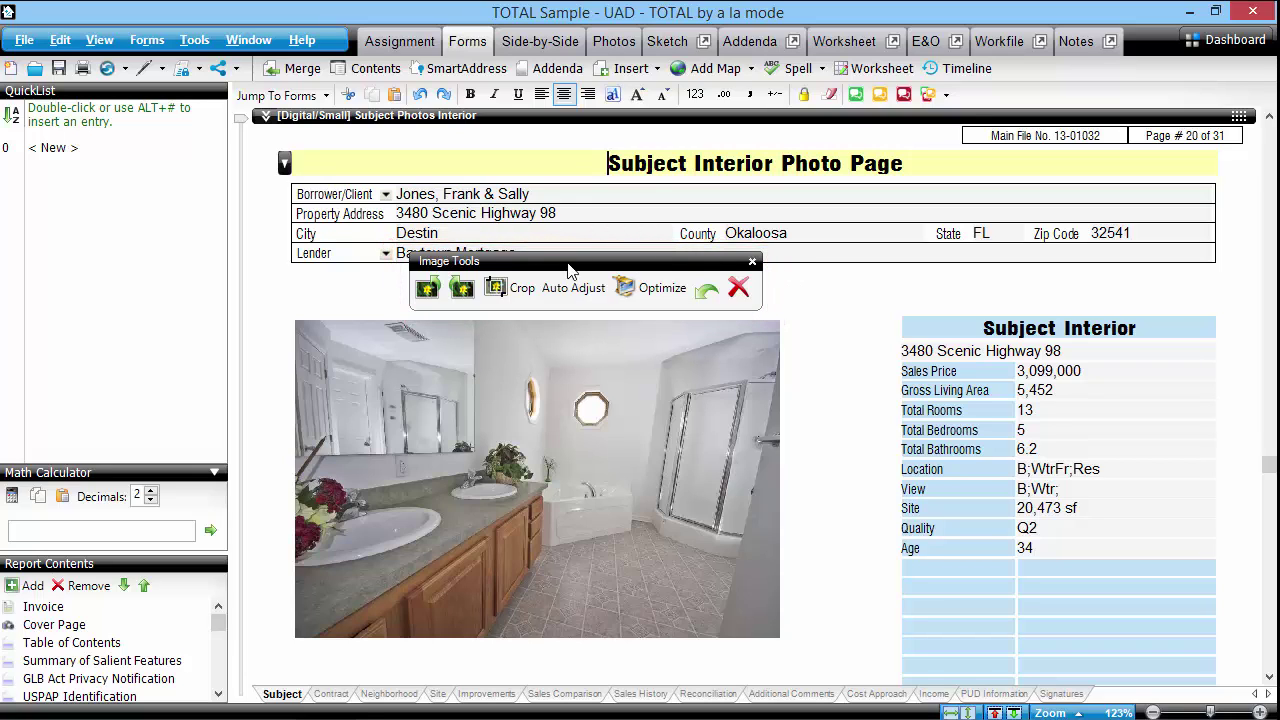
Rotate the bathroom photo left and back to landscape, then crop it to a slightly tighter frame
left_click(385, 358)
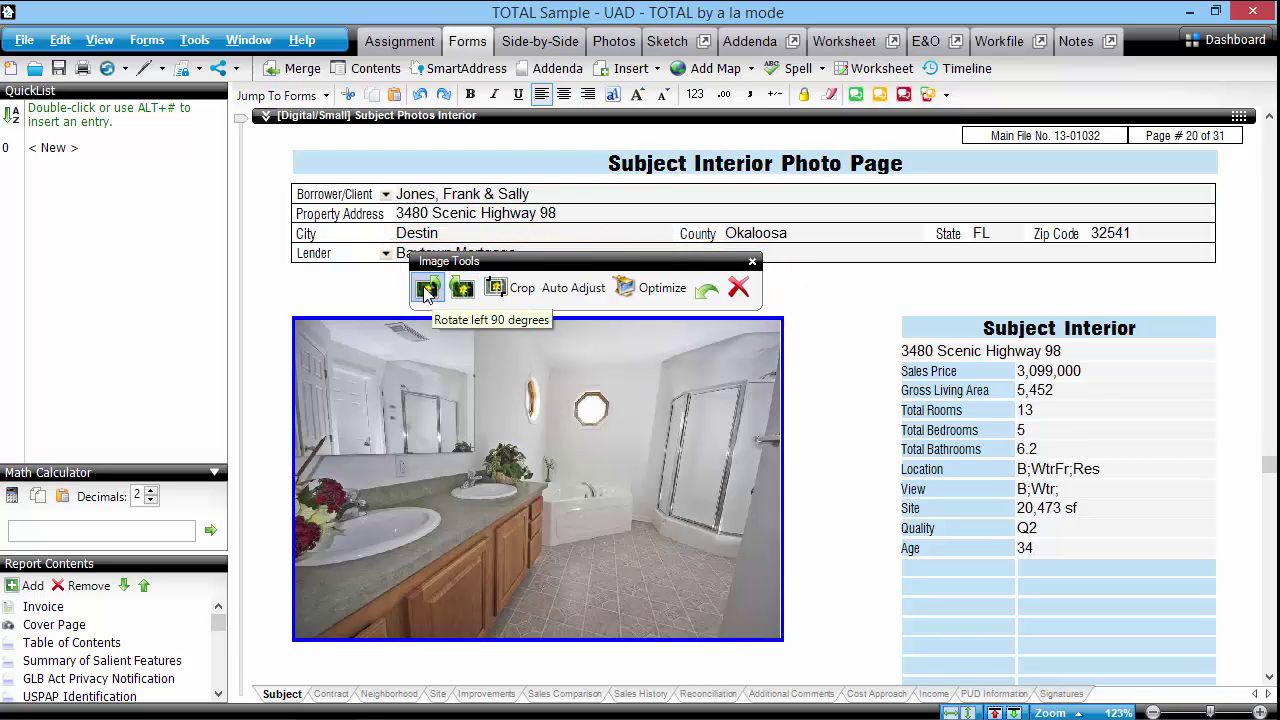
left_click(427, 289)
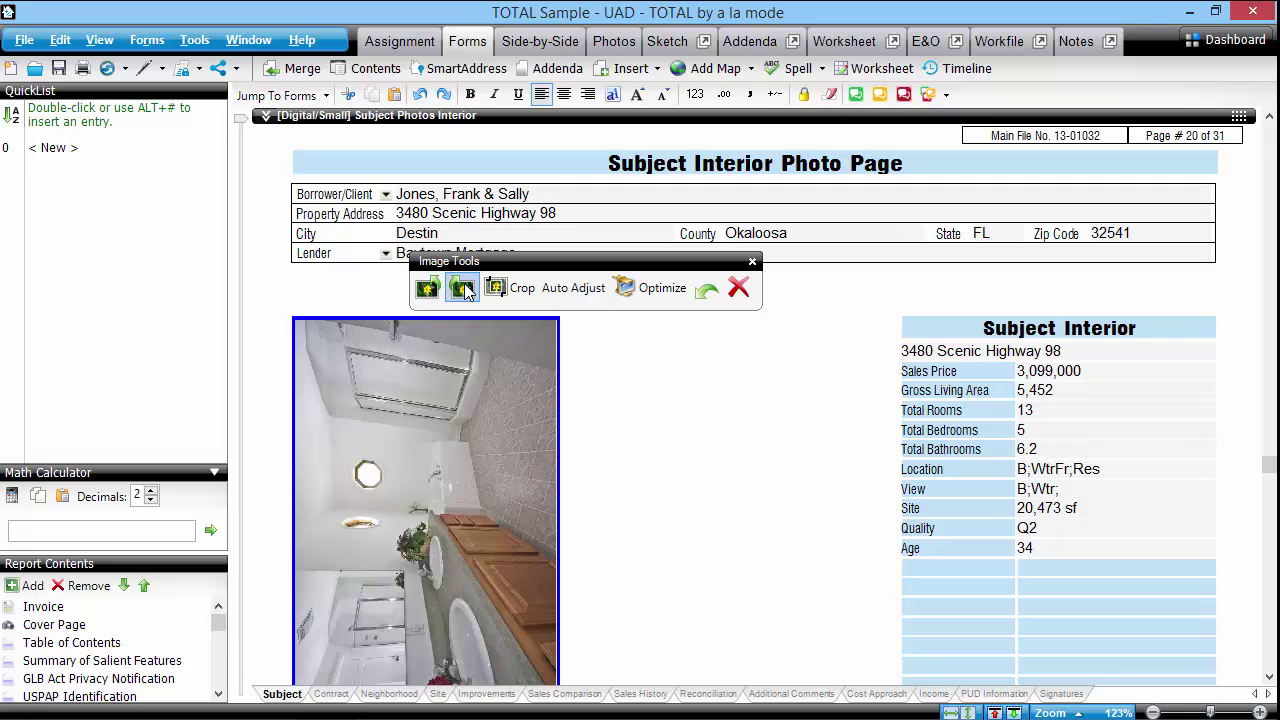
left_click(461, 288)
left_click(503, 287)
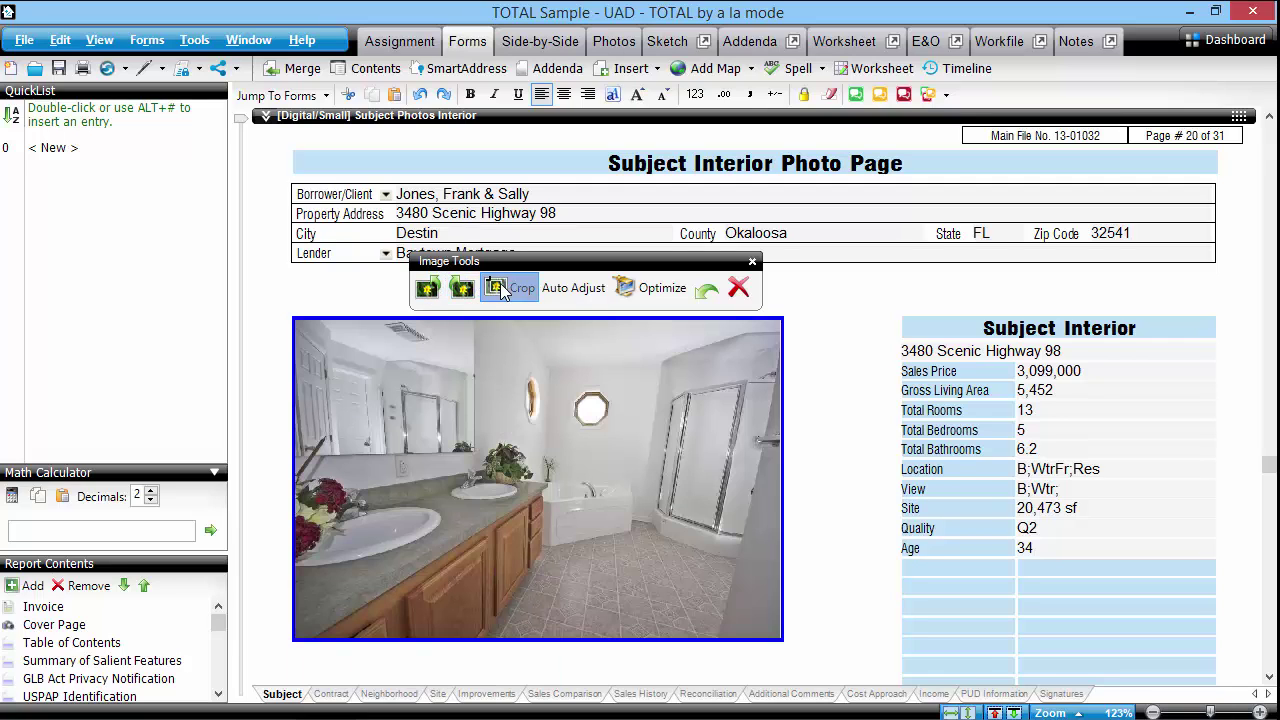
left_click_drag(309, 331, 407, 386)
left_click_drag(456, 428, 771, 629)
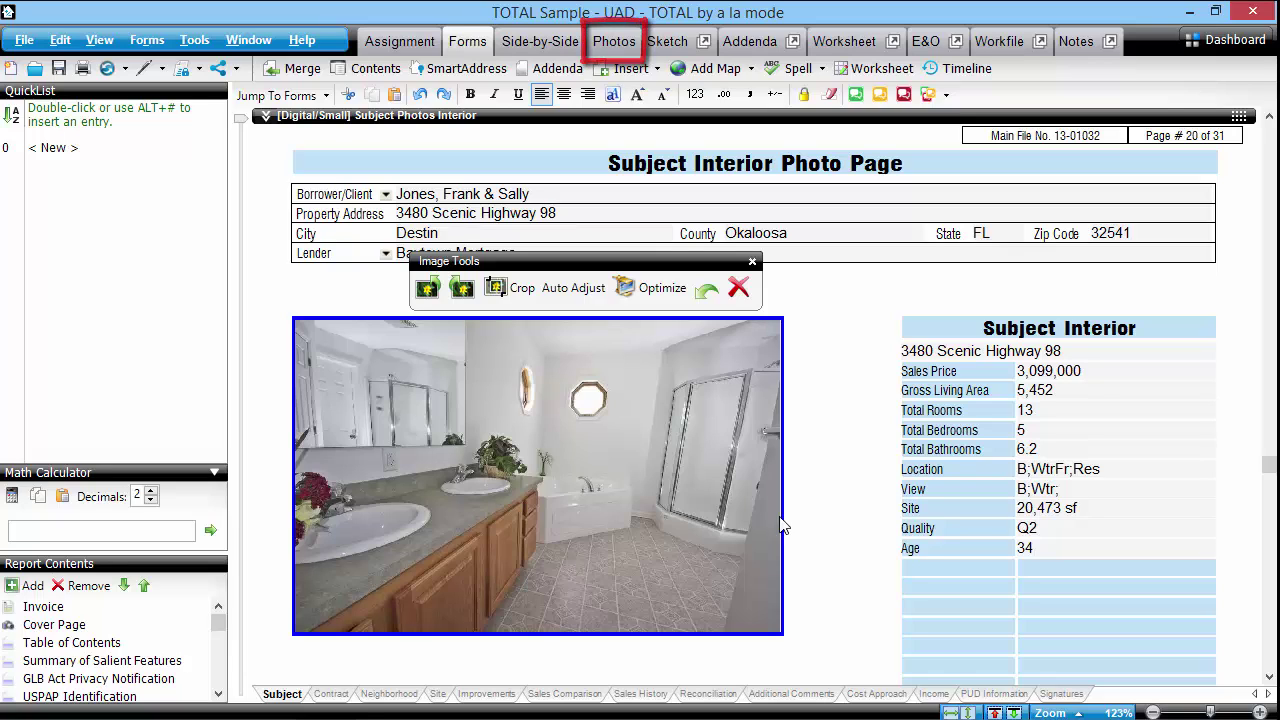
In Photos view, search the library for 3480 Scenic Highway 98, then clear the search
left_click(614, 41)
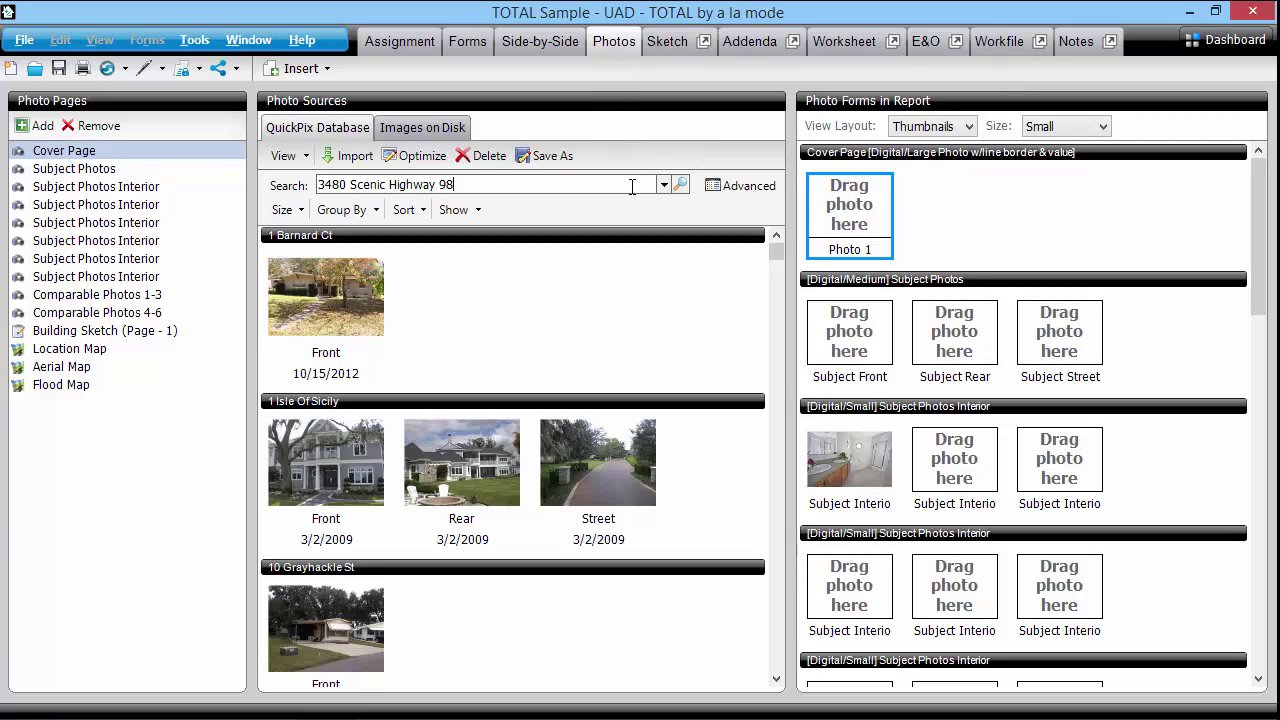
key("Return")
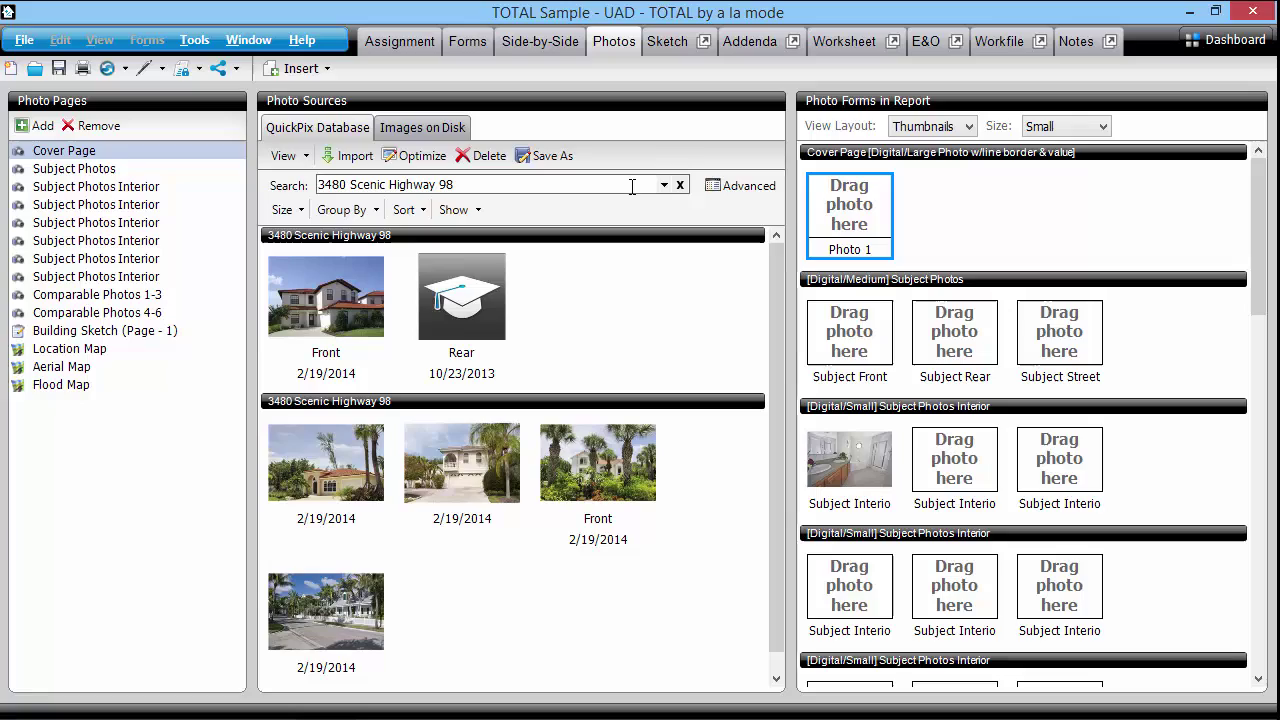
left_click(679, 186)
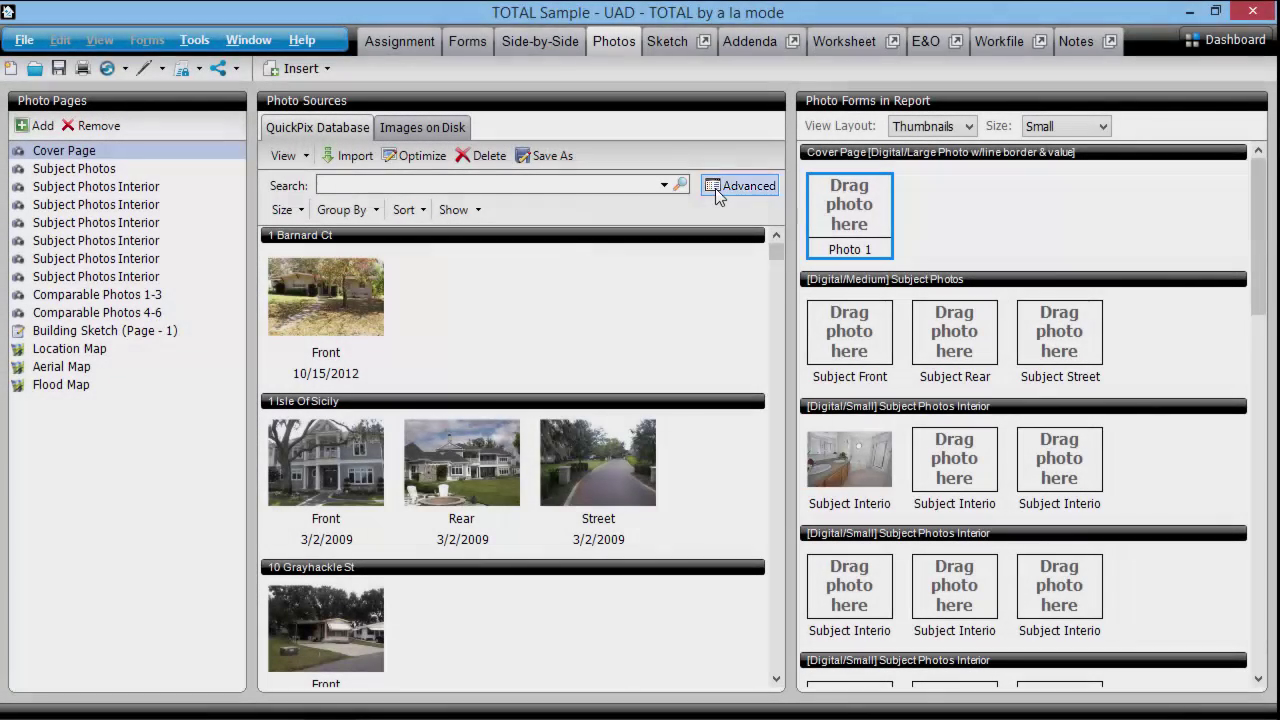
left_click(715, 188)
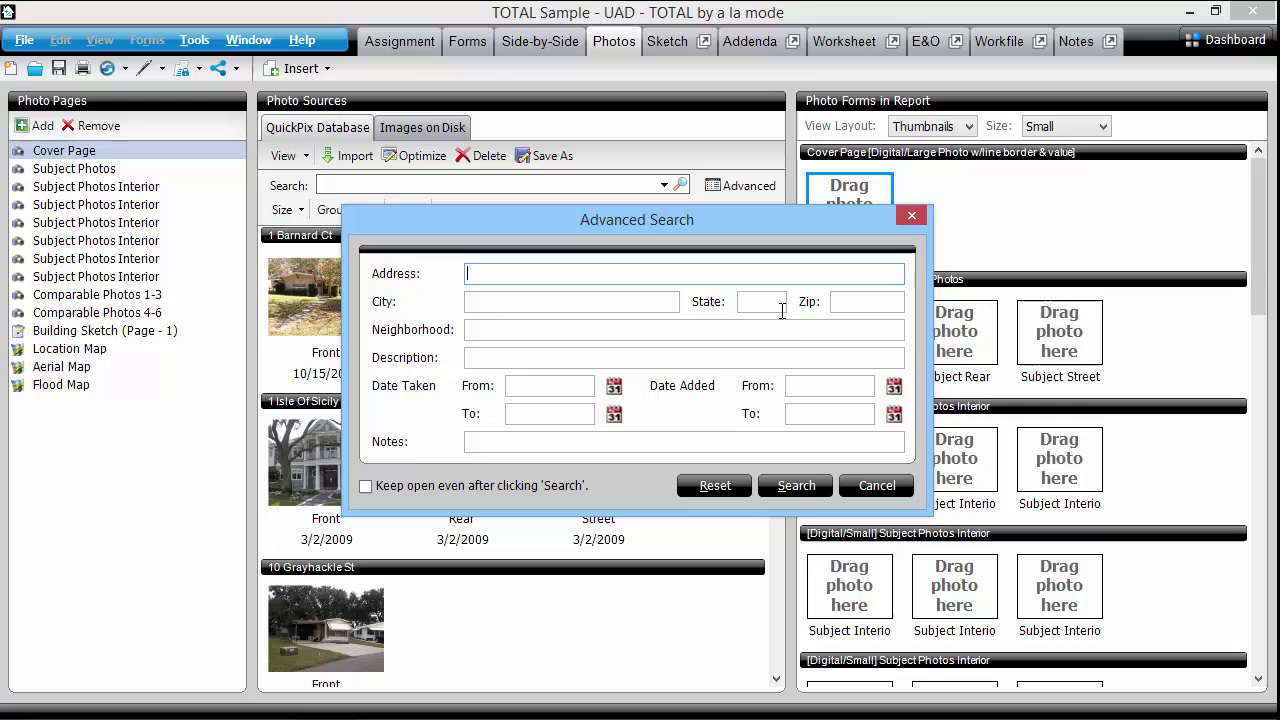
left_click(875, 486)
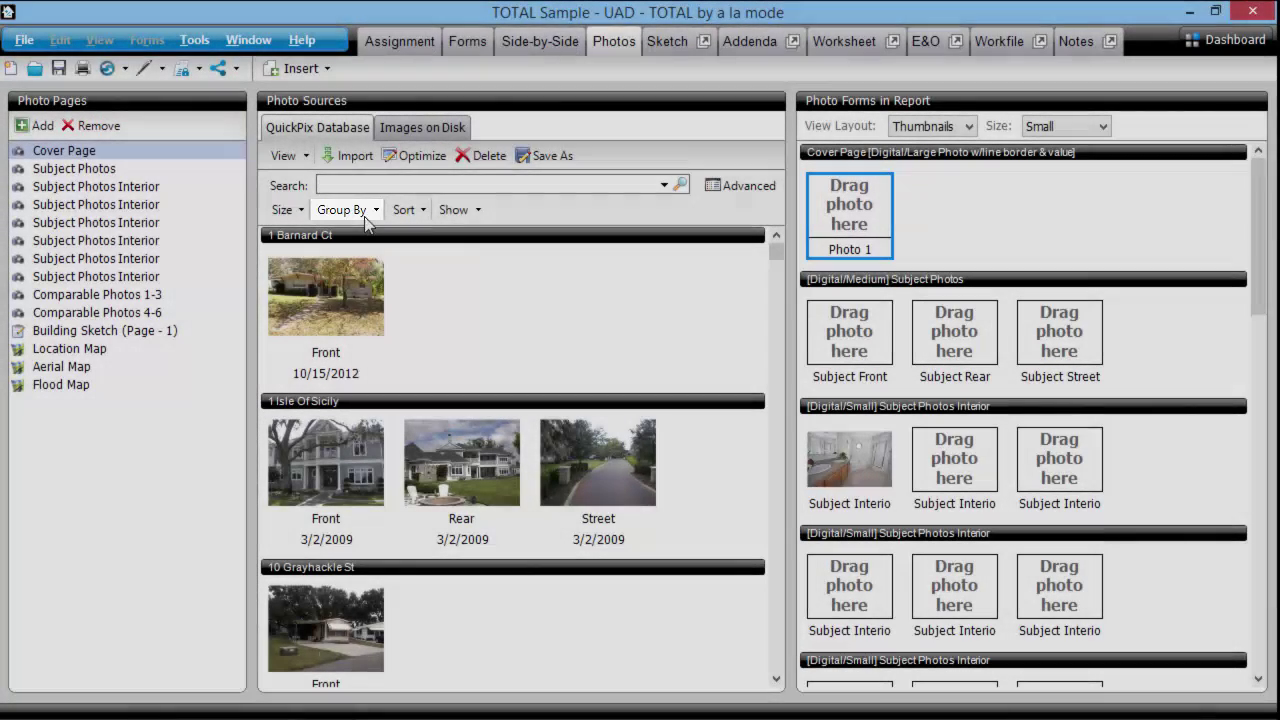
Group the photo list by Date Taken and sort it newest first
left_click(364, 212)
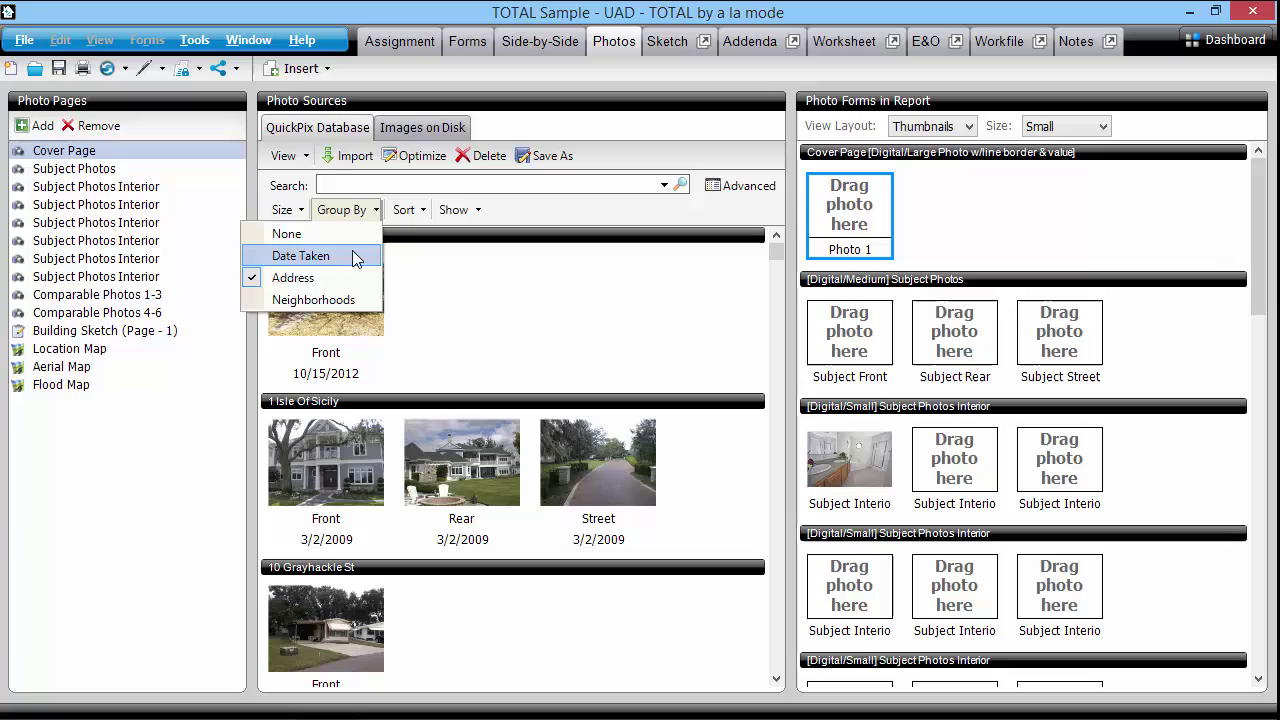
left_click(352, 253)
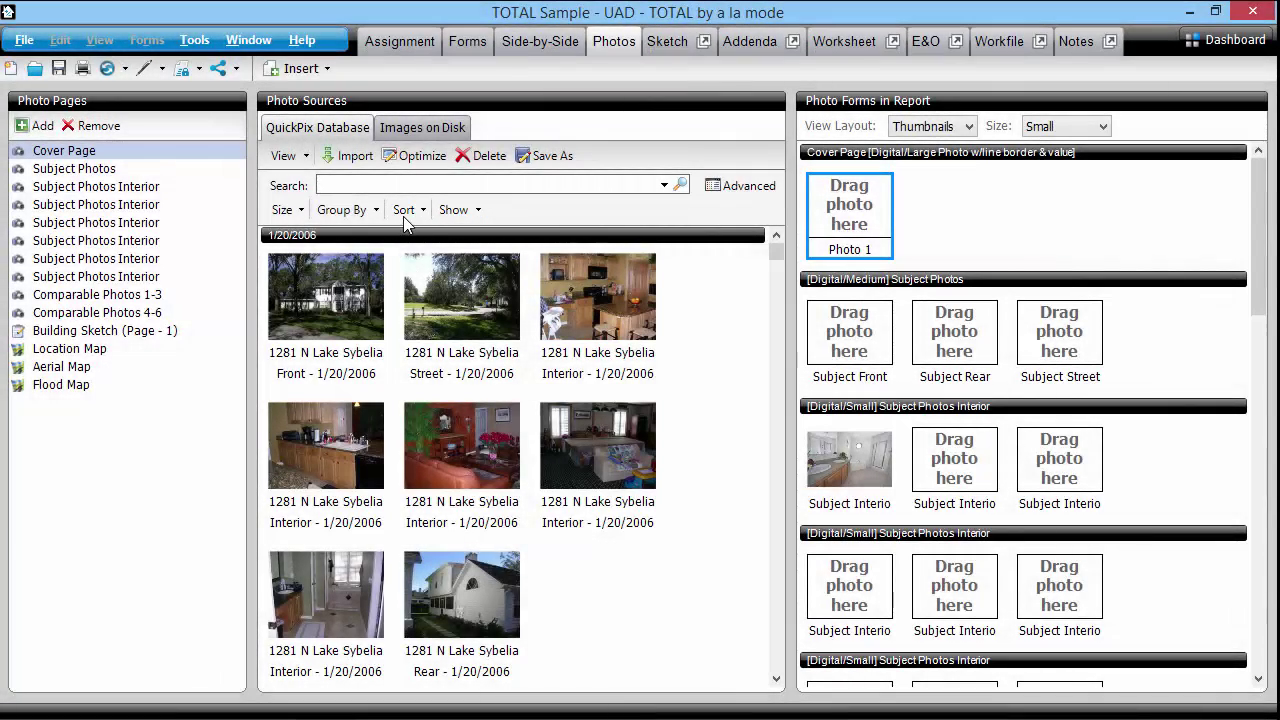
left_click(404, 213)
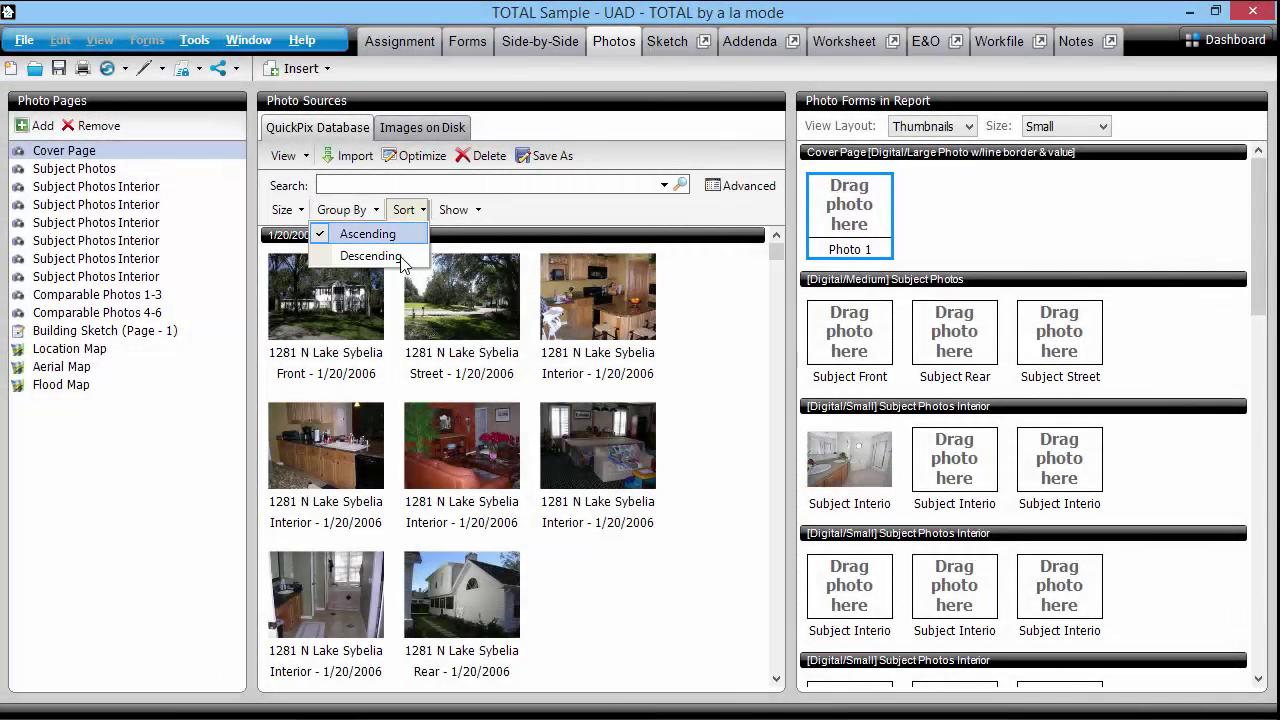
left_click(400, 257)
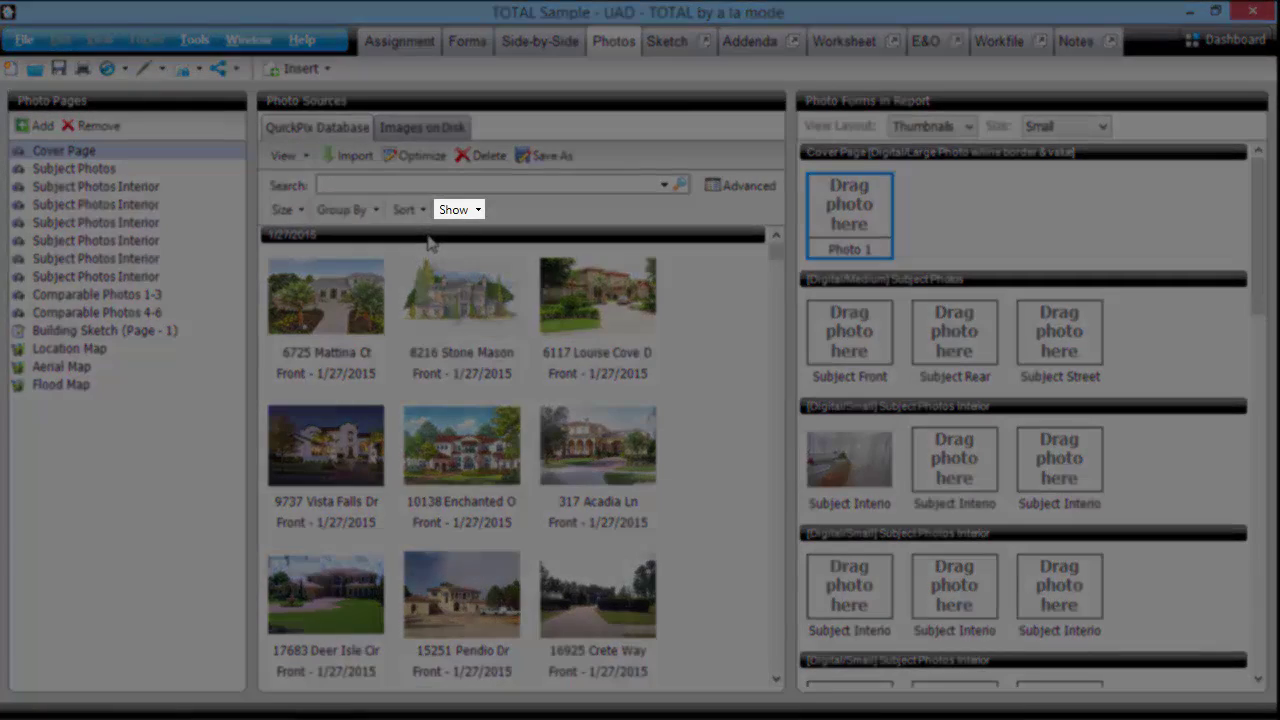
Cycle the Show filter through unused and used photos, ending on All Photos
left_click(456, 212)
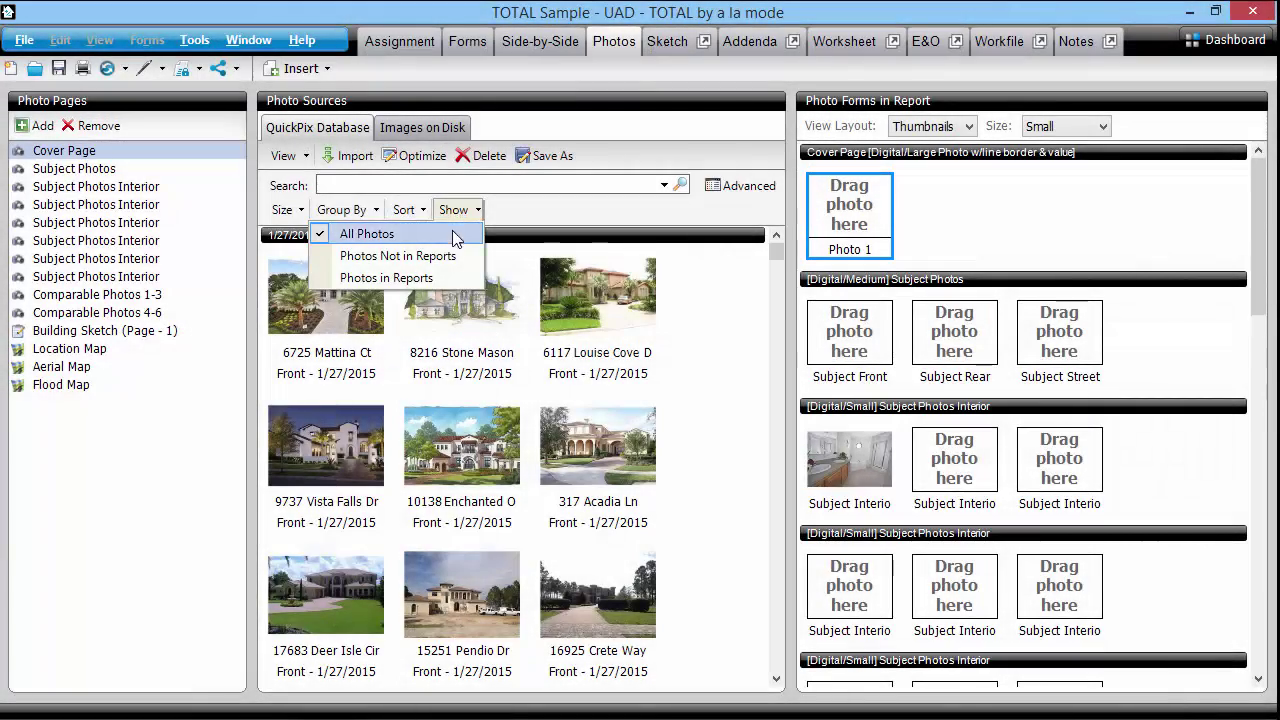
left_click(430, 256)
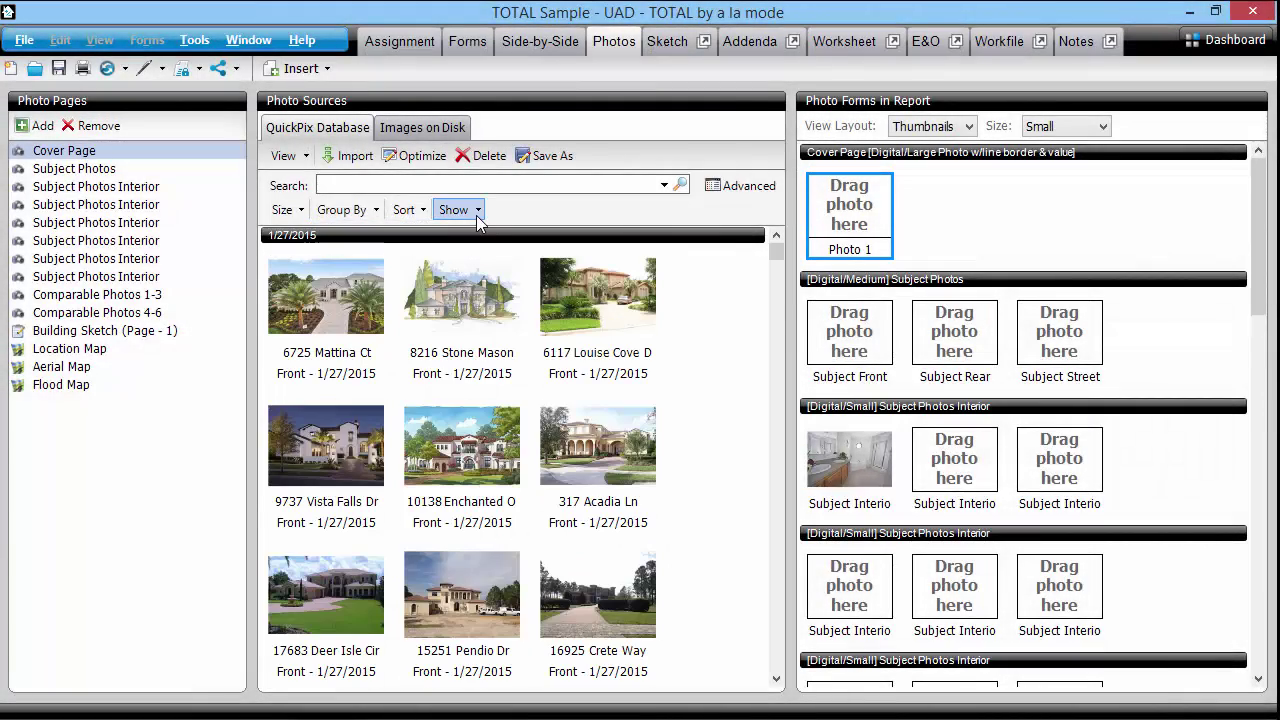
left_click(476, 215)
left_click(440, 273)
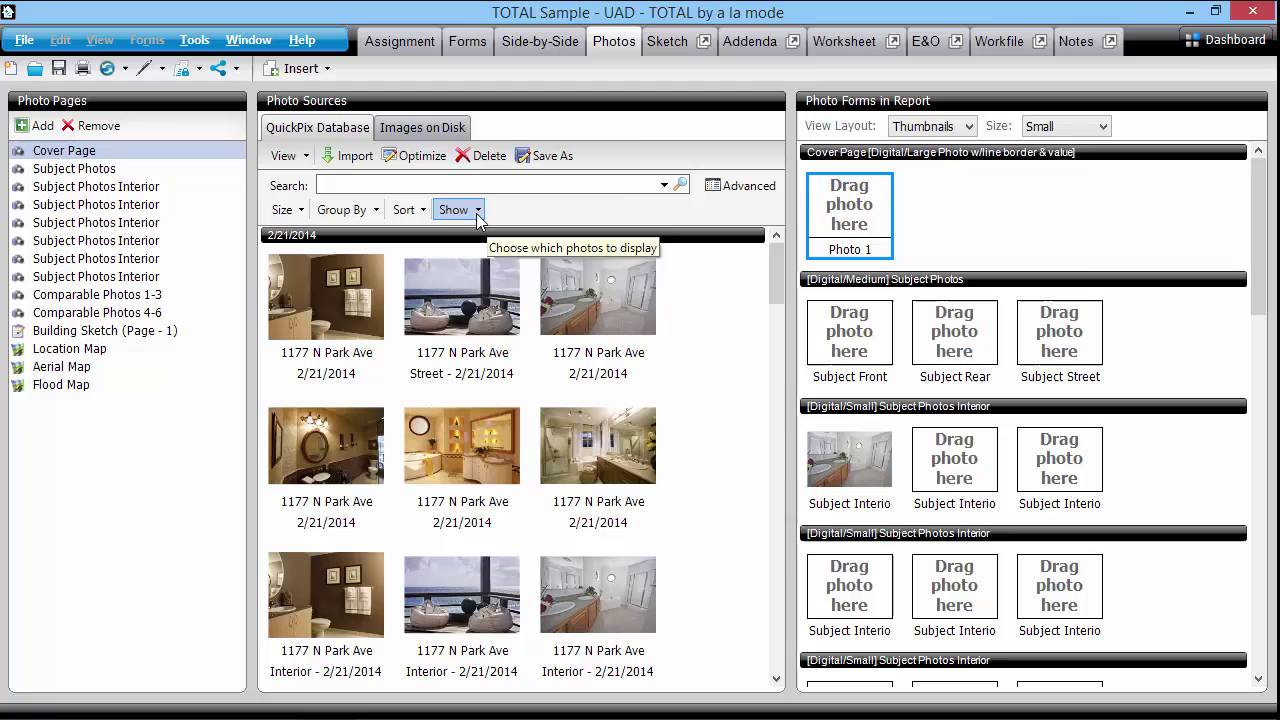
left_click(477, 214)
left_click(443, 236)
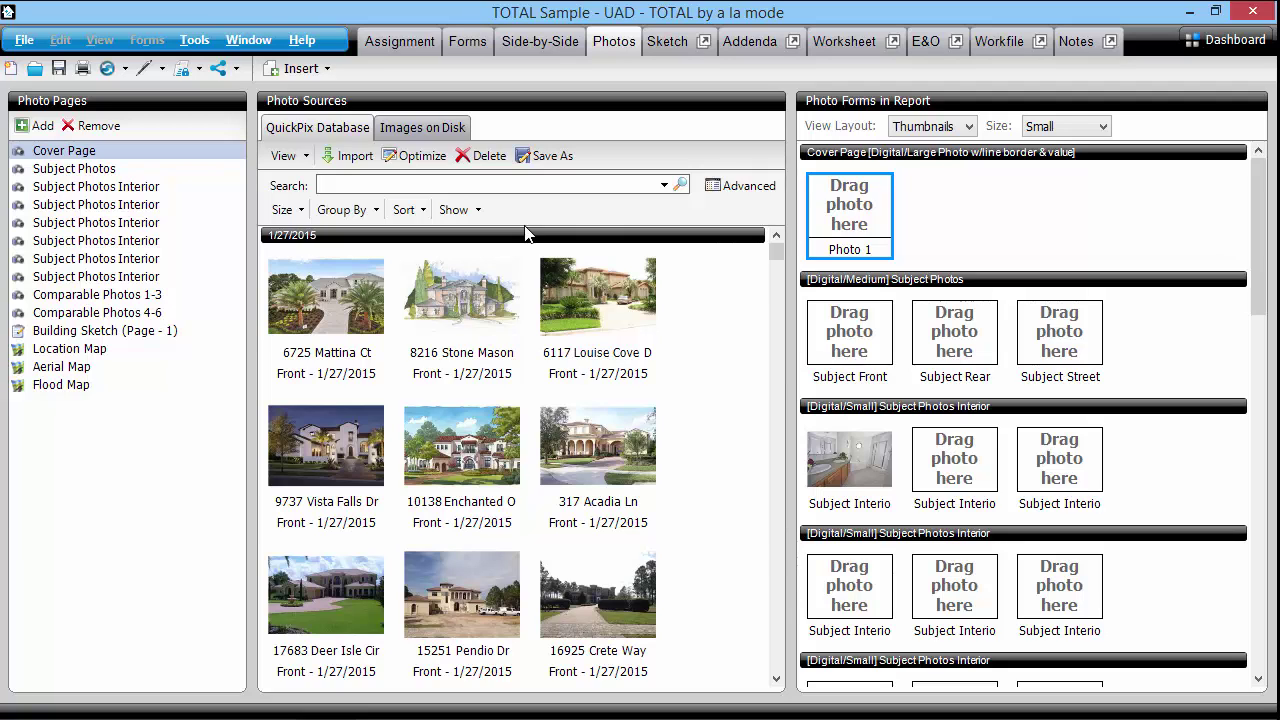
Sort the photo list in ascending order, oldest photos first
left_click(344, 210)
left_click(404, 210)
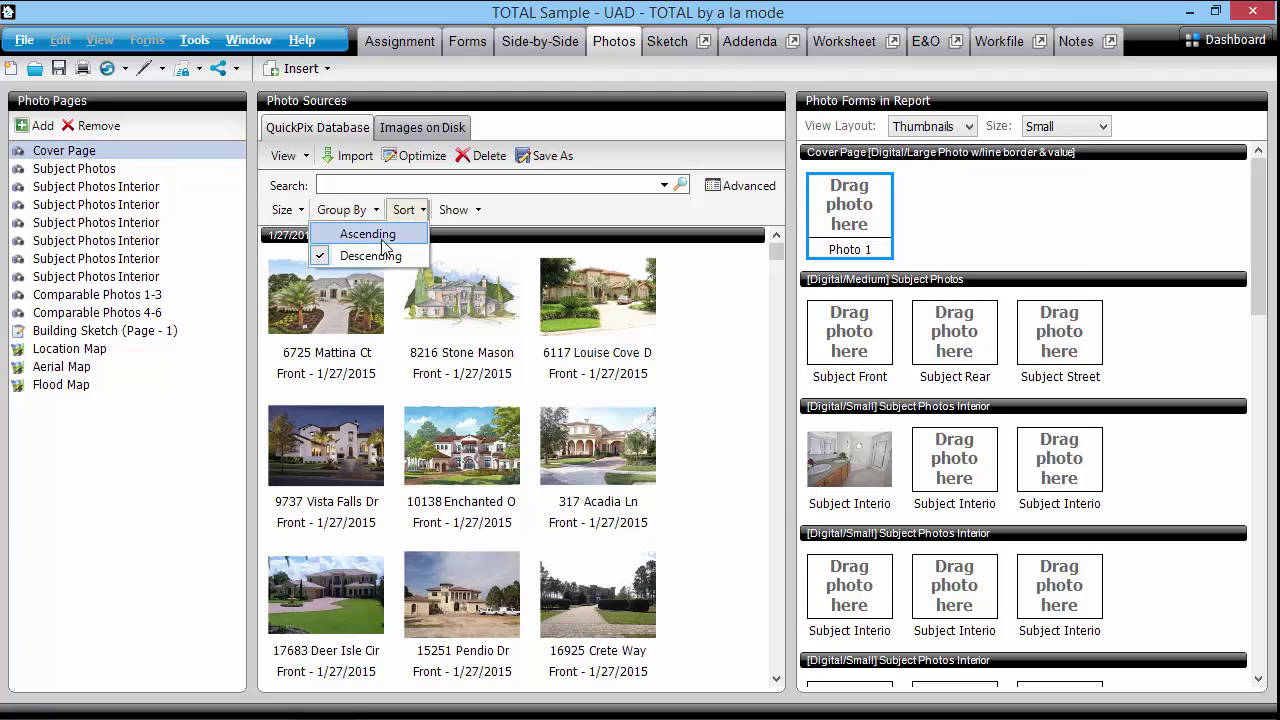
left_click(350, 232)
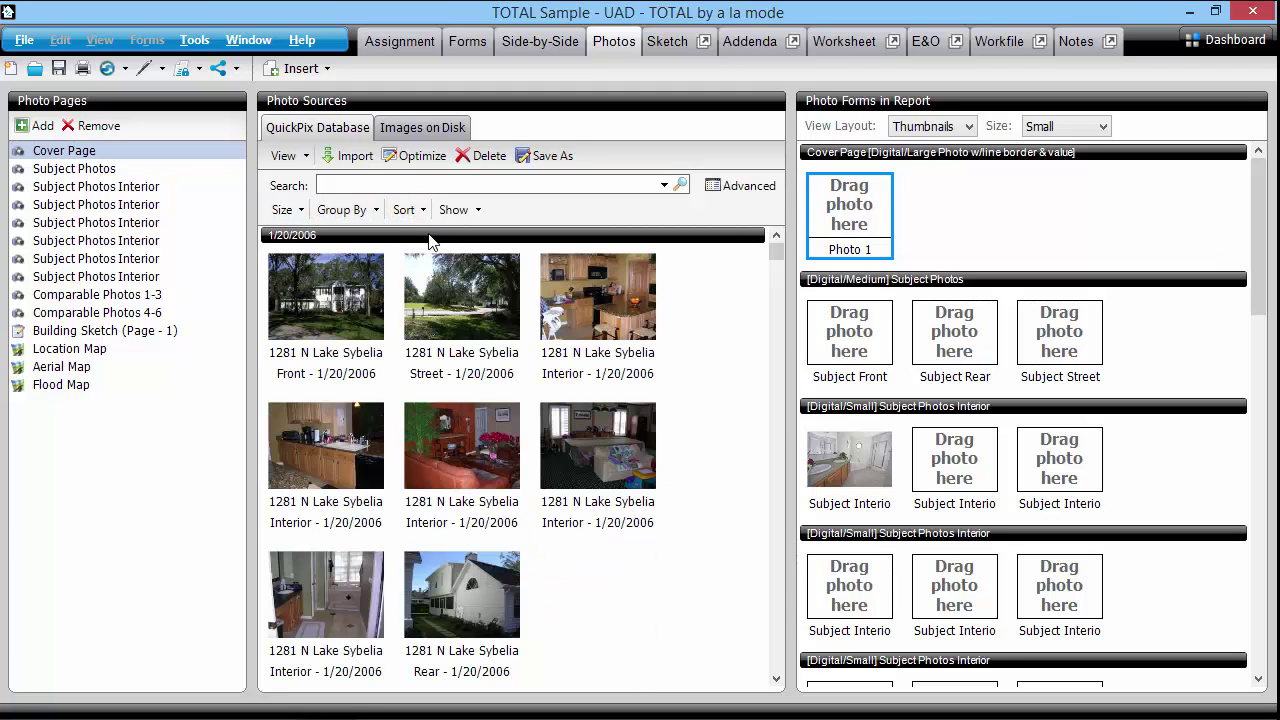
left_click_drag(600, 295, 952, 471)
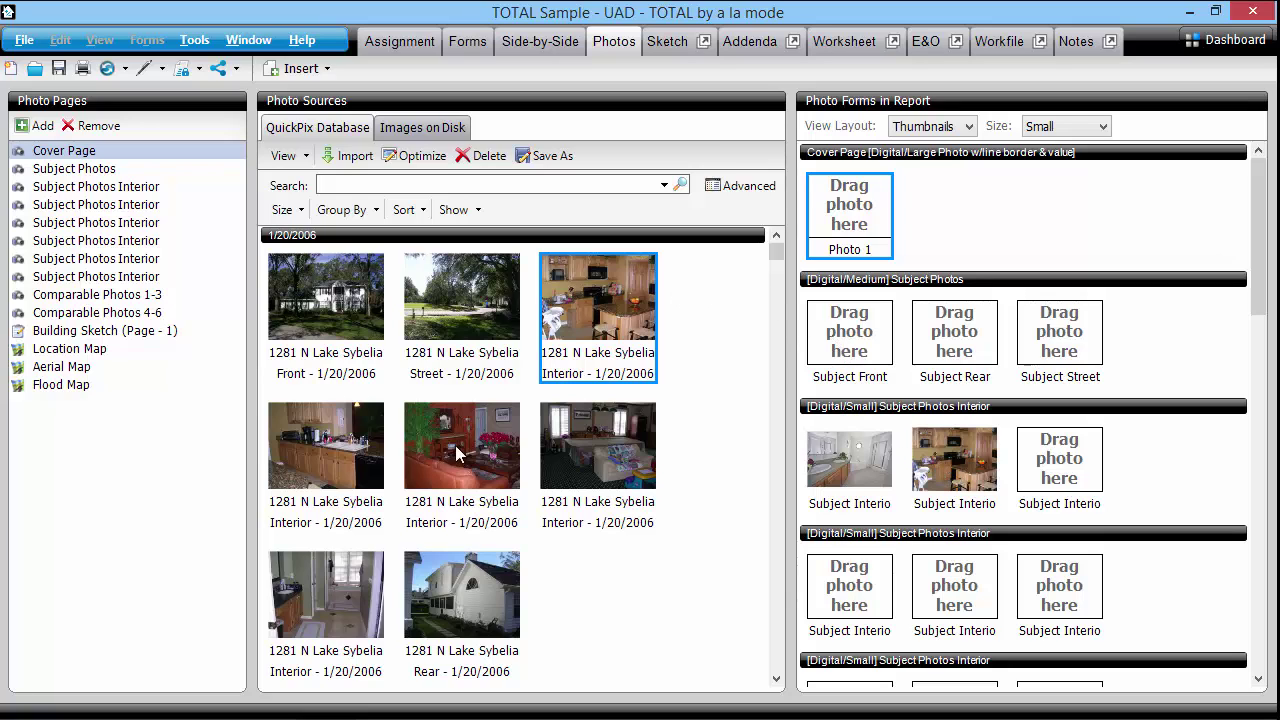
left_click_drag(364, 456, 1041, 465)
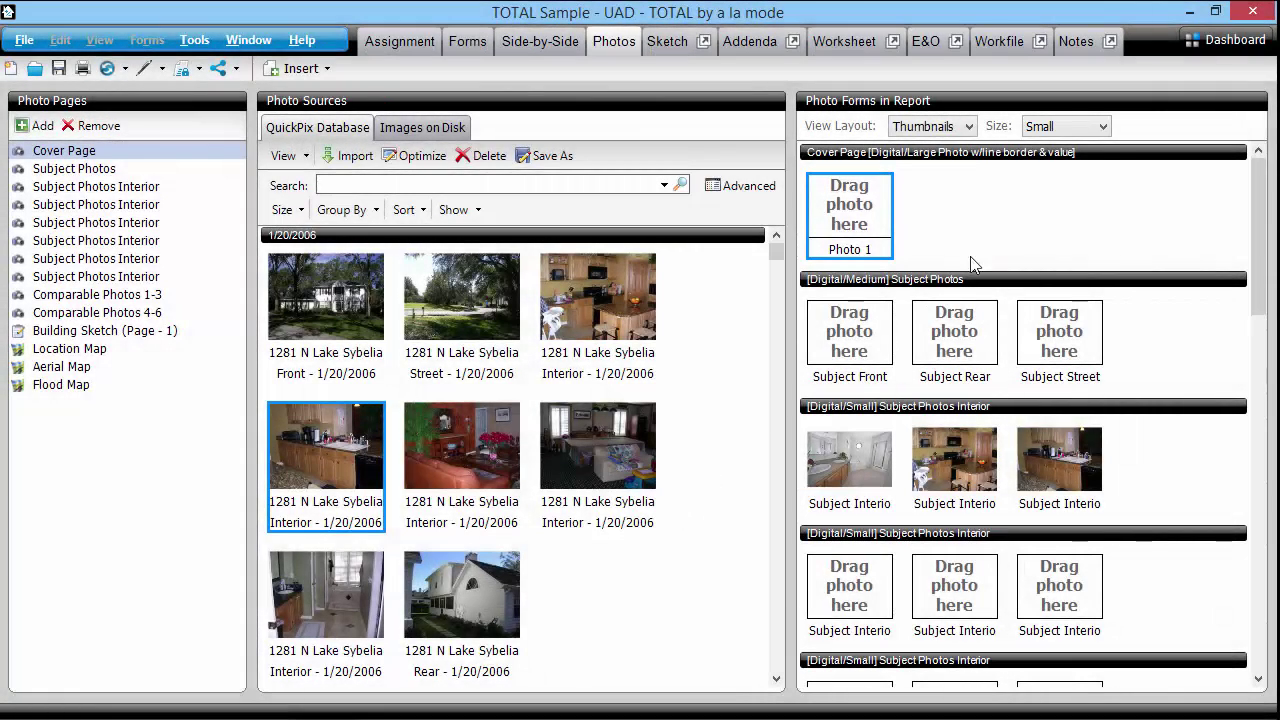
Set Photo Forms Size to Large and scroll to the Subject Photos Interior section
left_click(1101, 128)
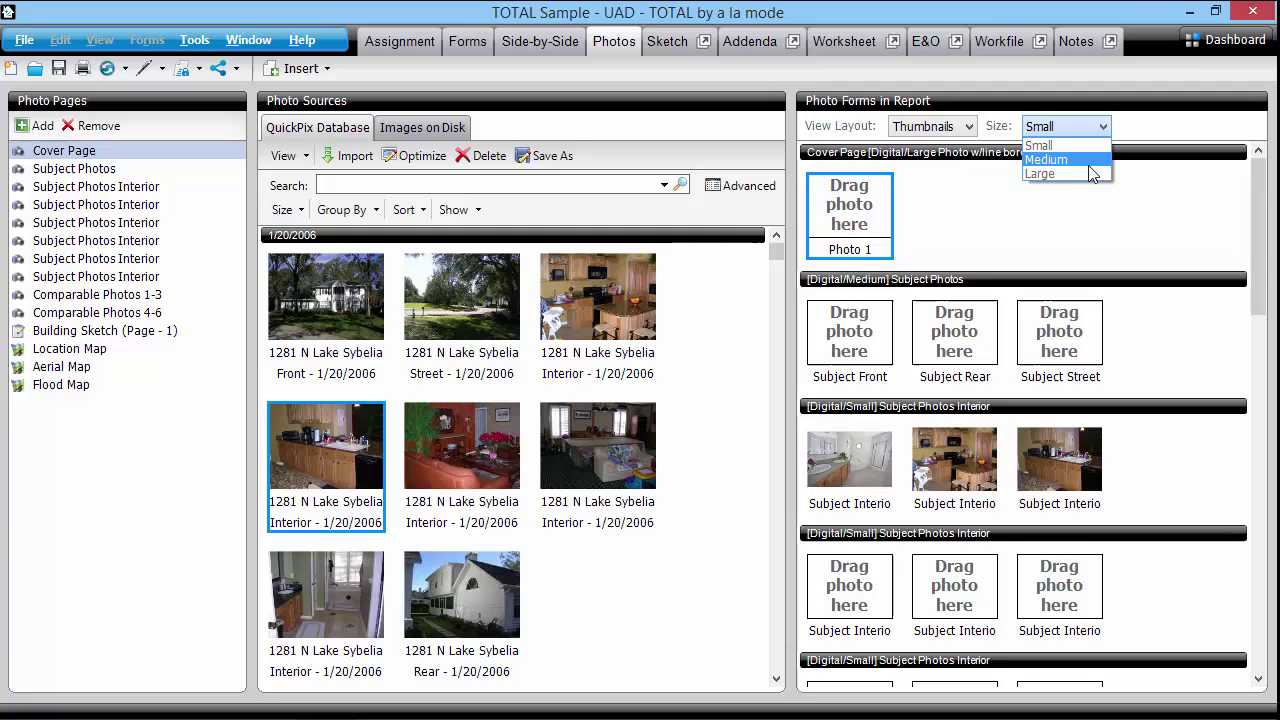
left_click(1090, 174)
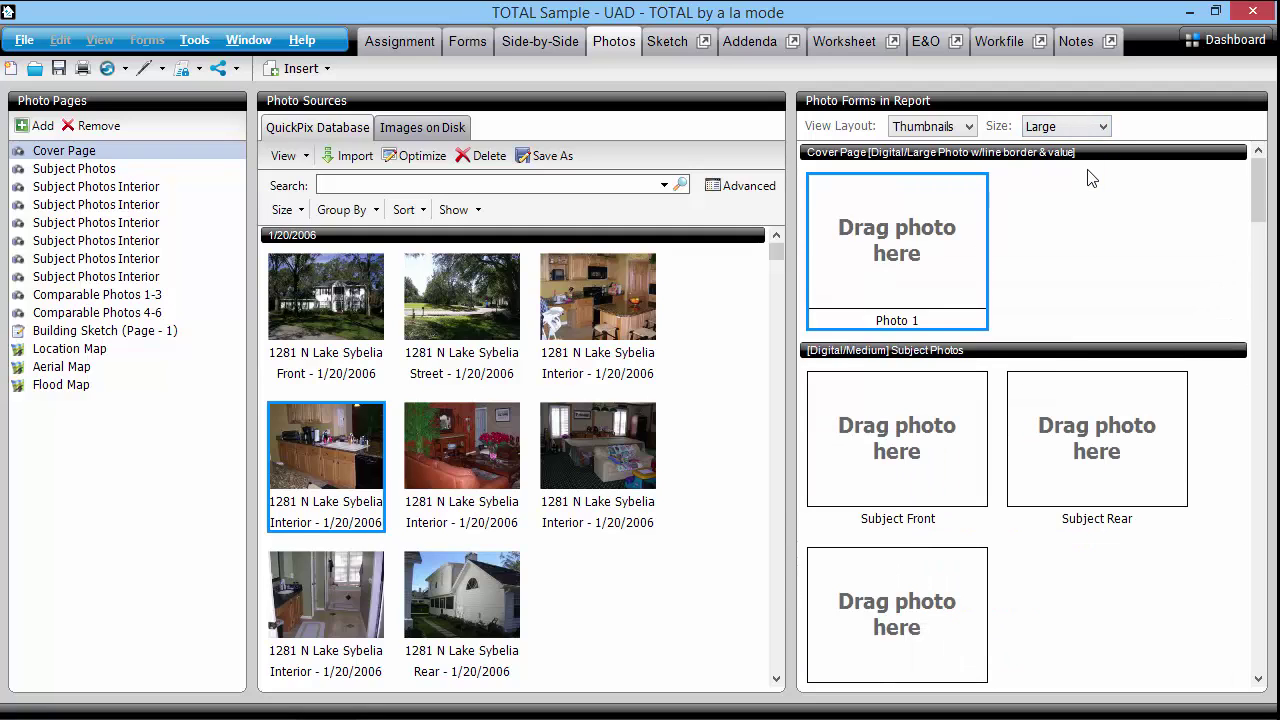
left_click_drag(1259, 190, 1259, 246)
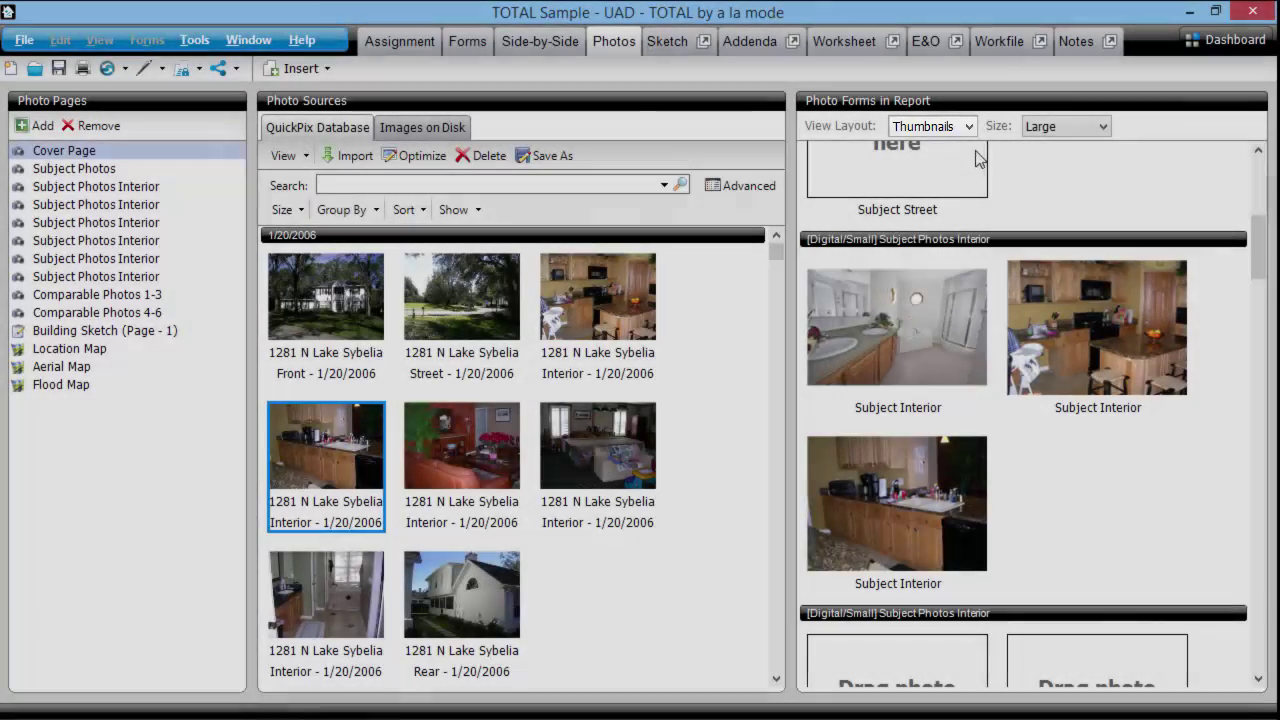
Switch View Layout to Forms and list the disk images from C:\DCIM\100K9001
left_click(961, 127)
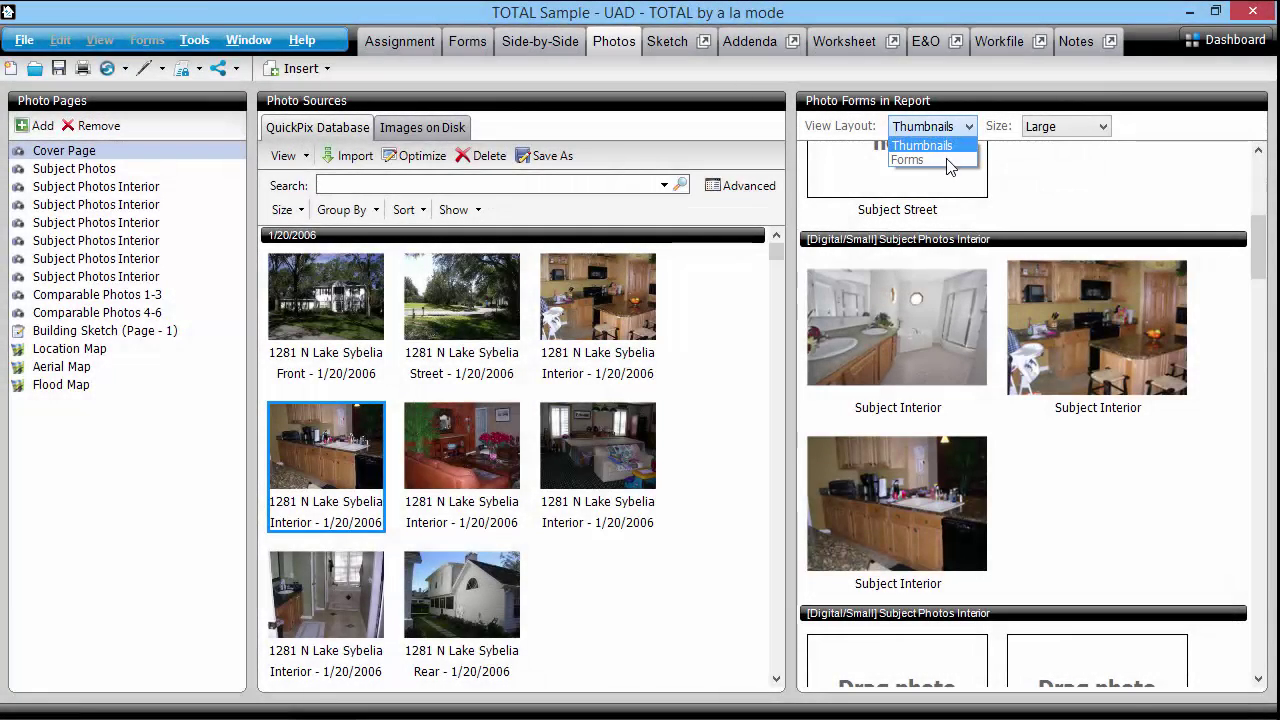
left_click(949, 162)
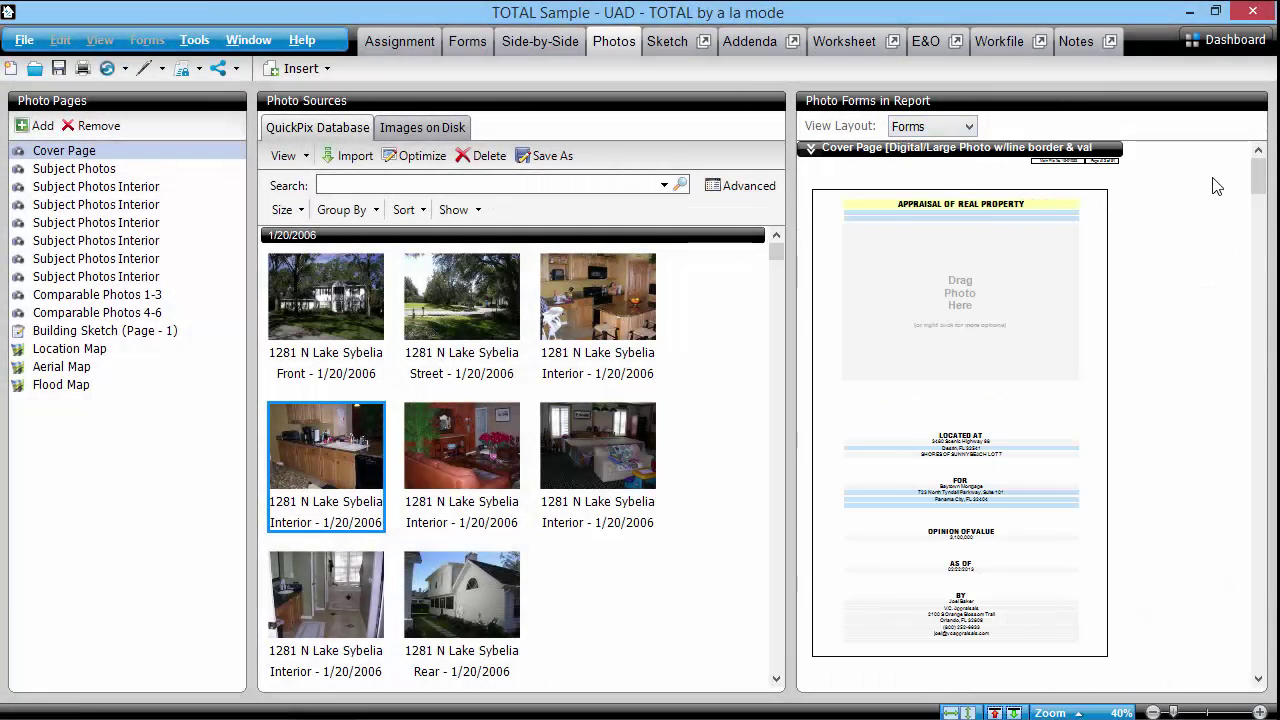
left_click_drag(1258, 176, 1226, 271)
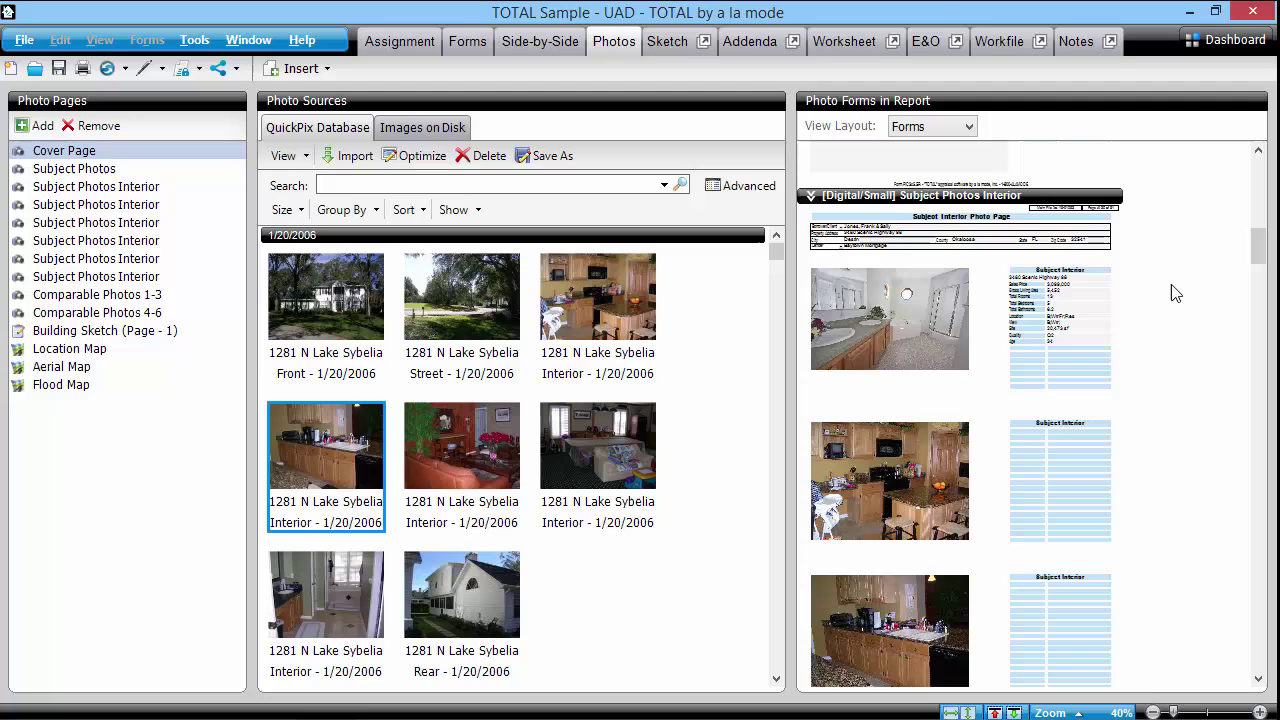
left_click(454, 131)
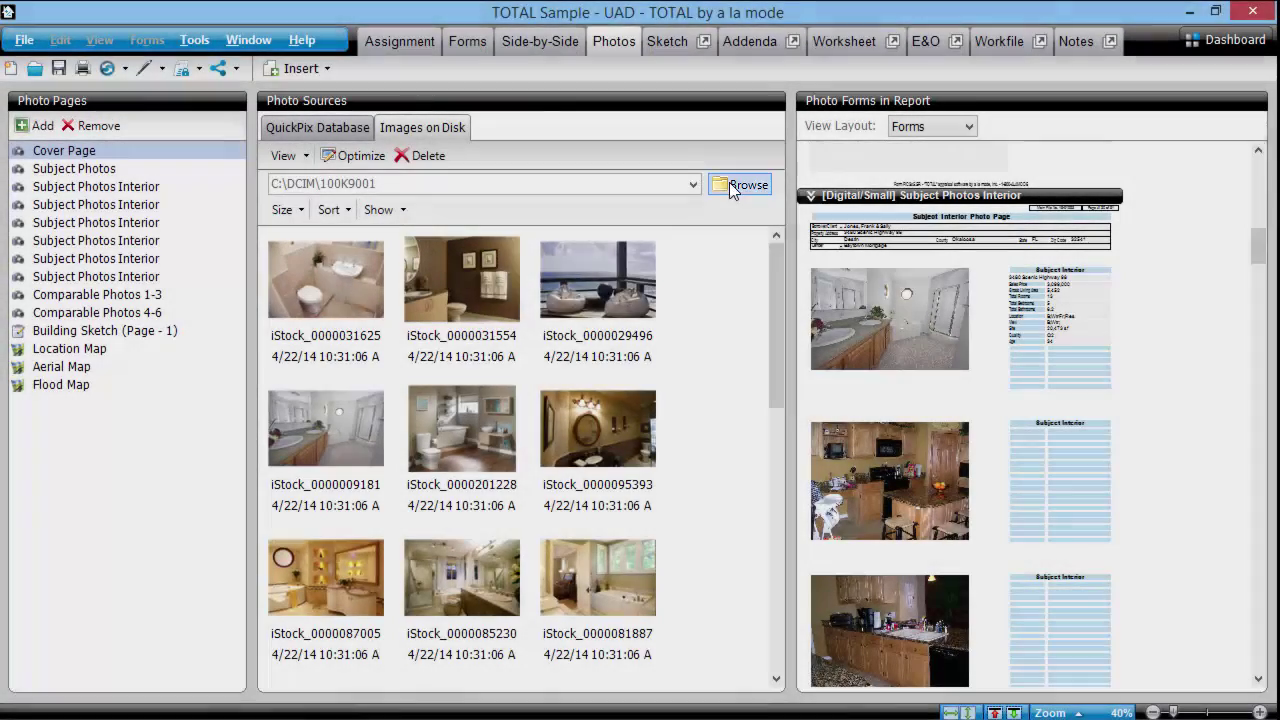
left_click(731, 185)
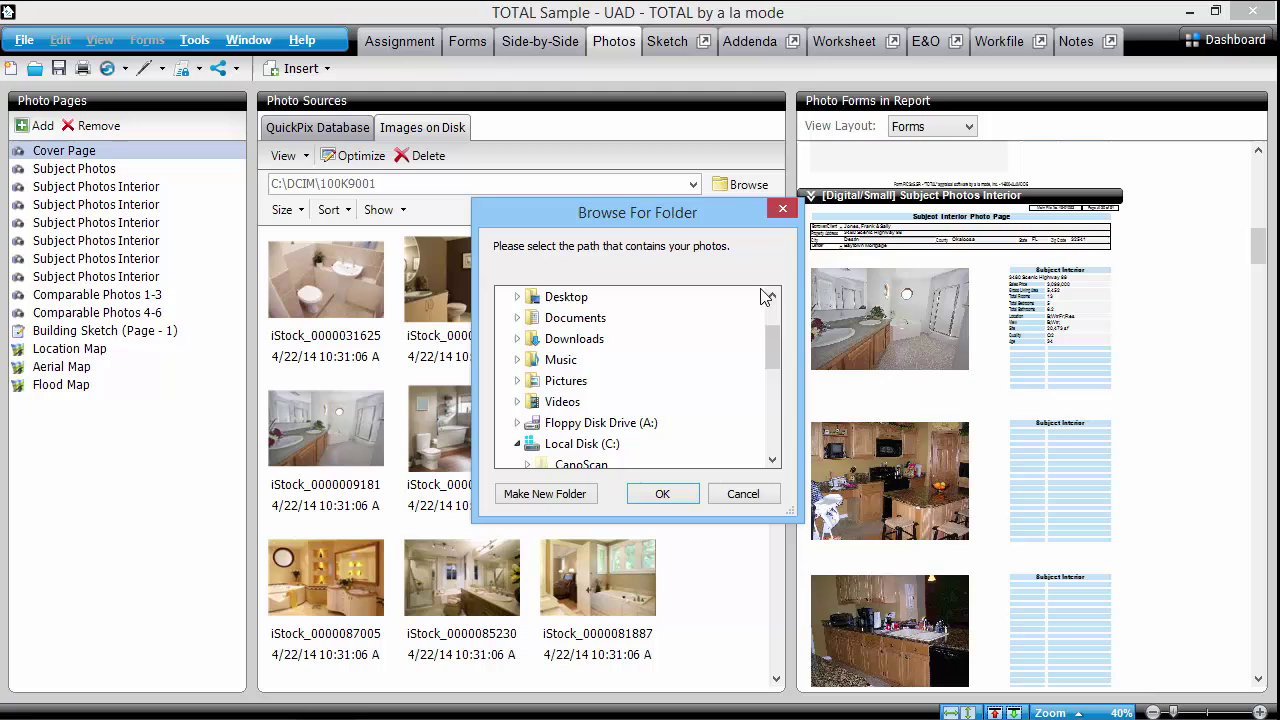
left_click_drag(770, 353, 773, 371)
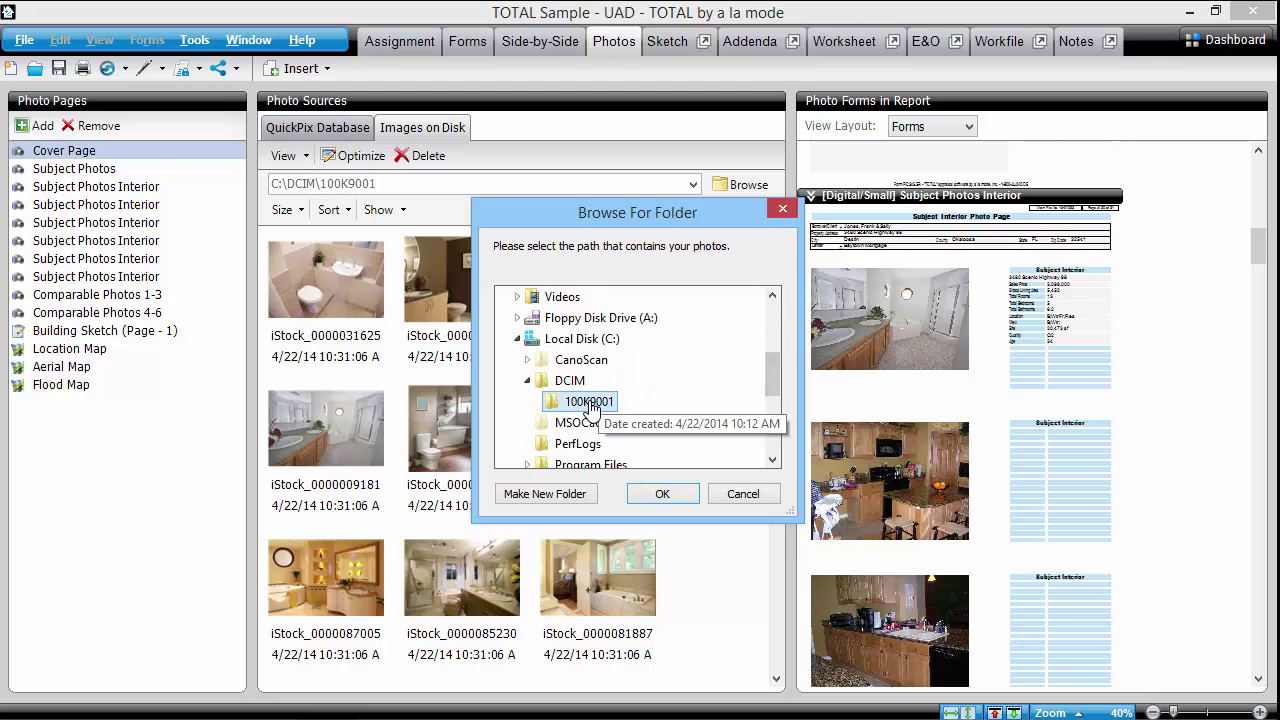
left_click(671, 494)
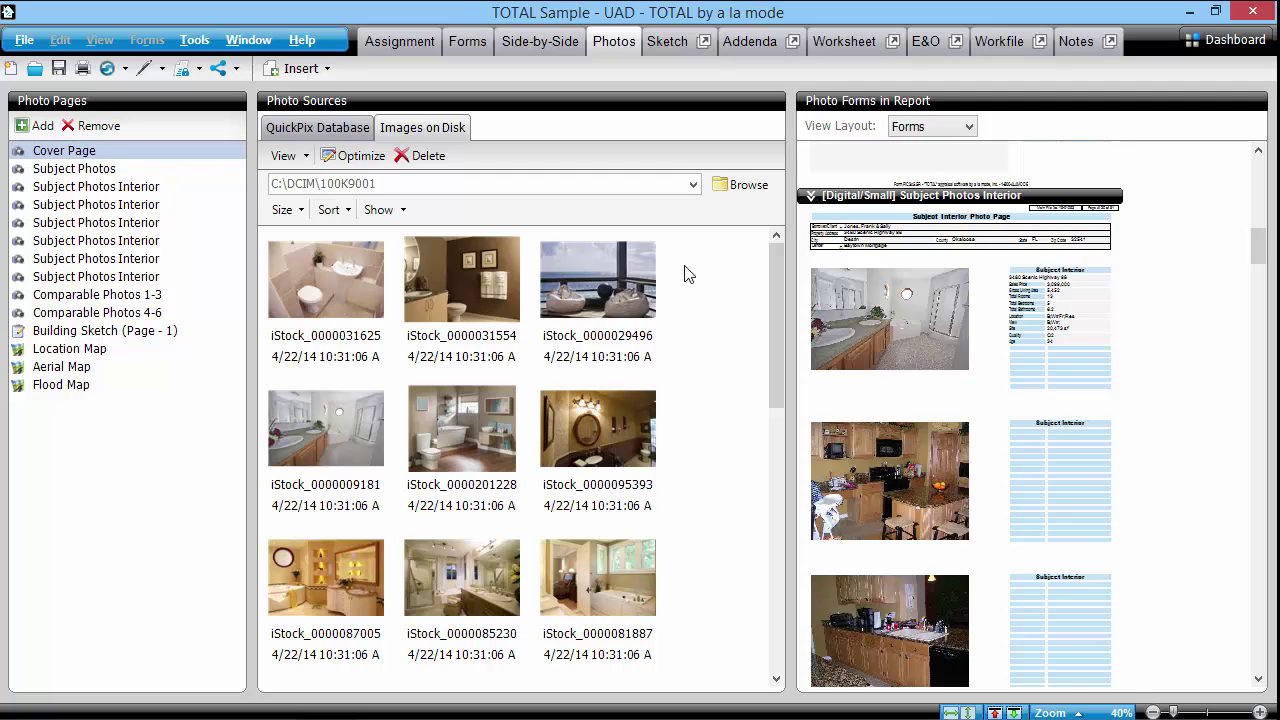
left_click_drag(1258, 258, 1258, 300)
left_click_drag(625, 290, 862, 318)
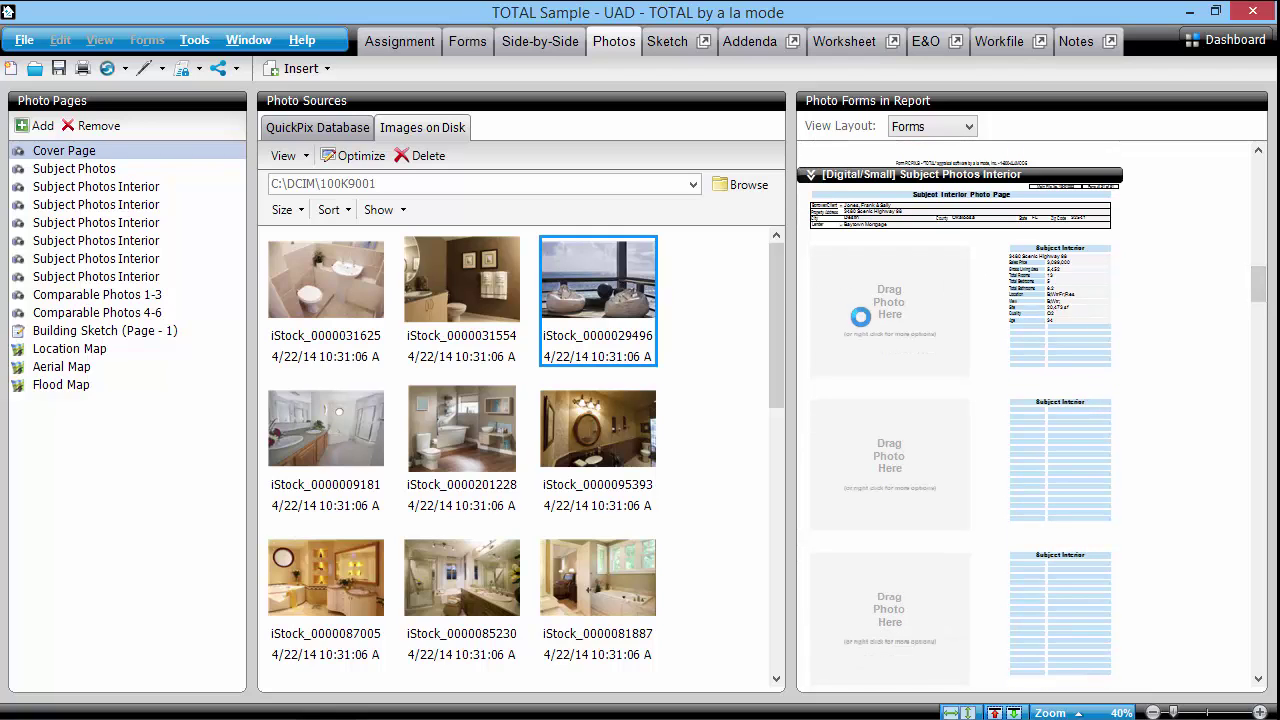
left_click_drag(594, 428, 885, 450)
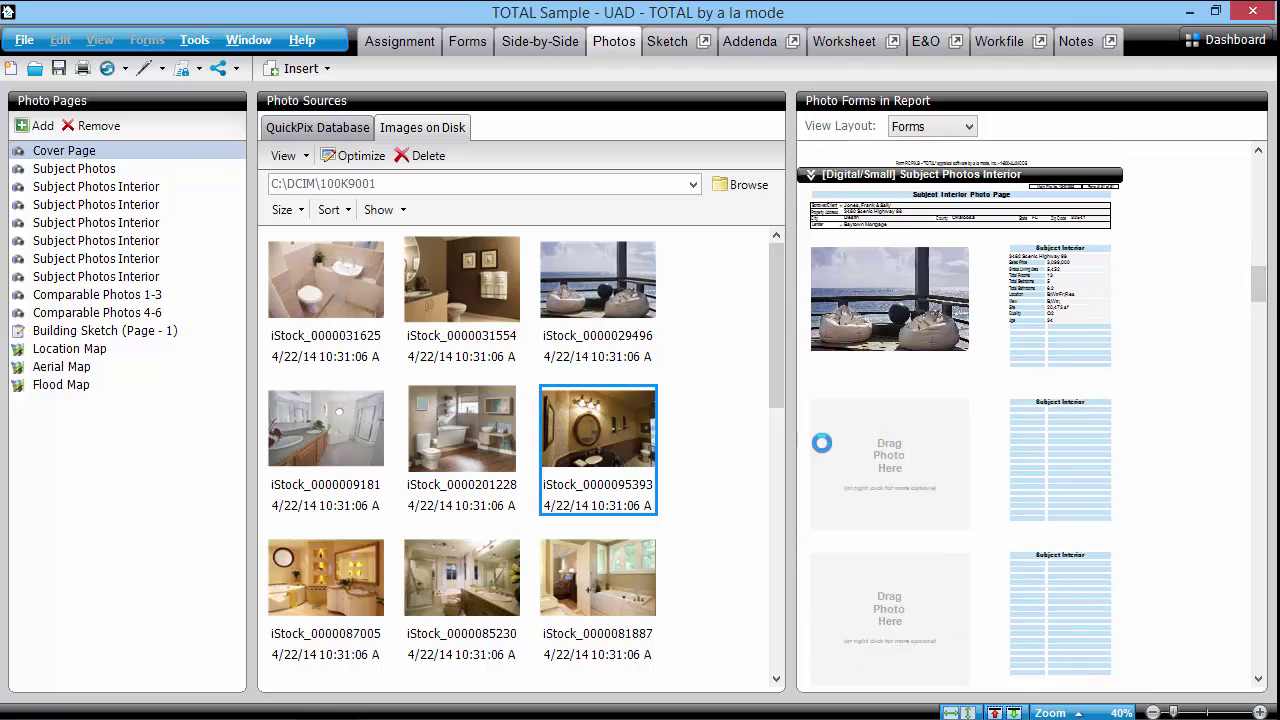